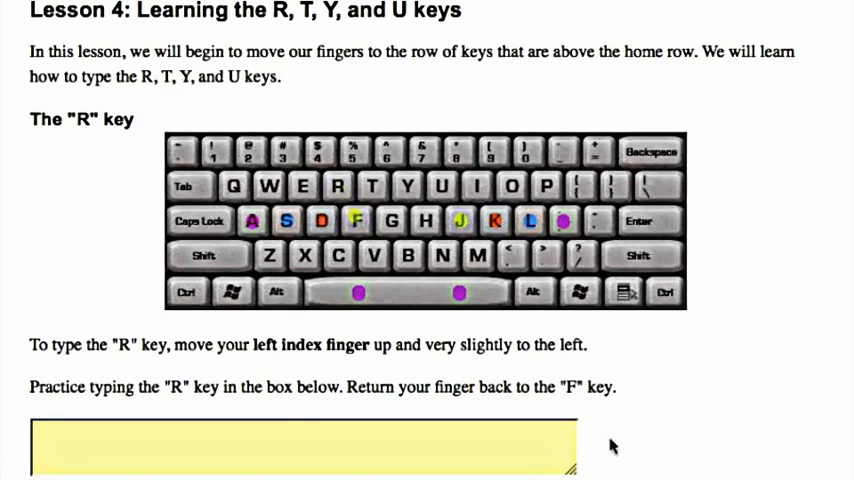
{"action": "type", "text": "r"}
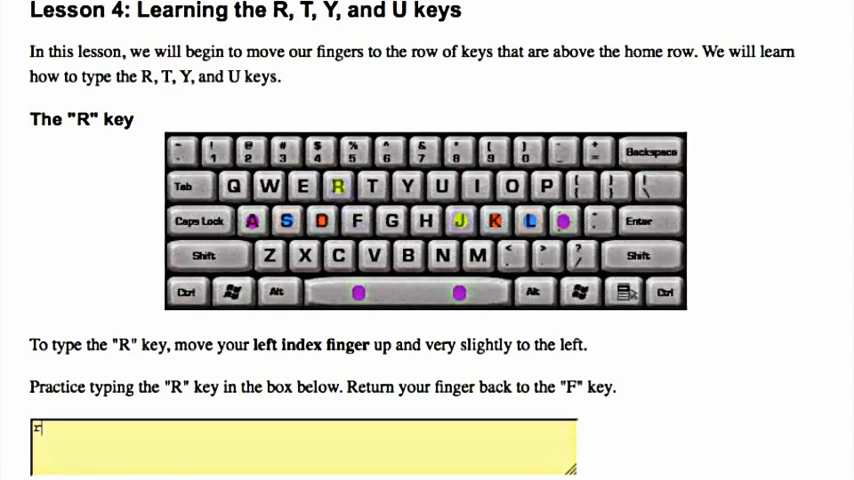
{"action": "type", "text": "rr"}
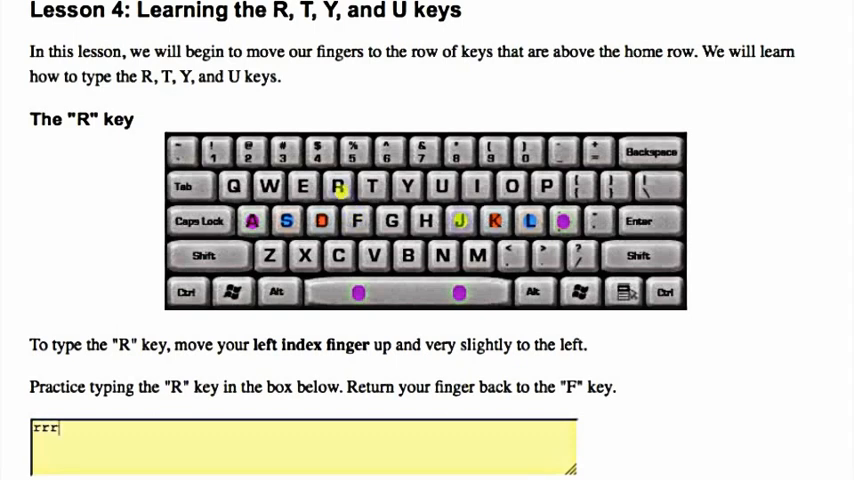
{"action": "type", "text": "rr"}
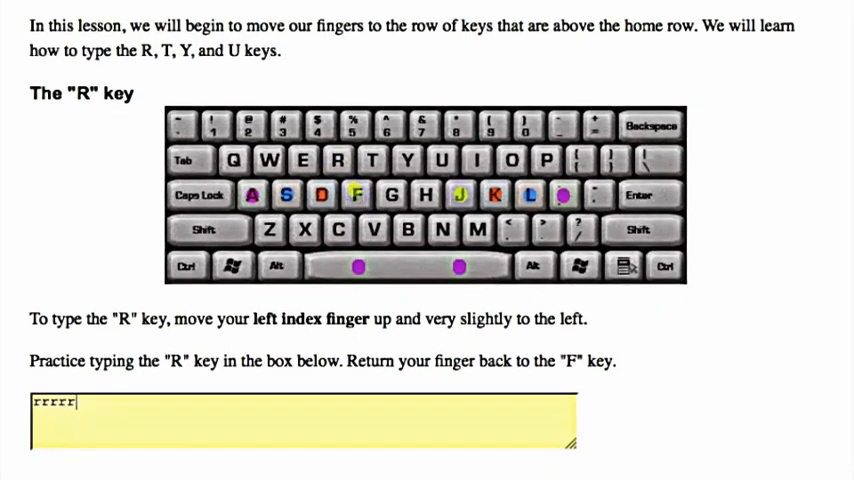
{"action": "scroll", "coordinate": [427, 240], "scroll_direction": "down", "scroll_amount": 3}
{"action": "scroll", "coordinate": [427, 240], "scroll_direction": "down", "scroll_amount": 2}
{"action": "scroll", "coordinate": [427, 240], "scroll_direction": "down", "scroll_amount": 2}
{"action": "scroll", "coordinate": [427, 240], "scroll_direction": "down", "scroll_amount": 1}
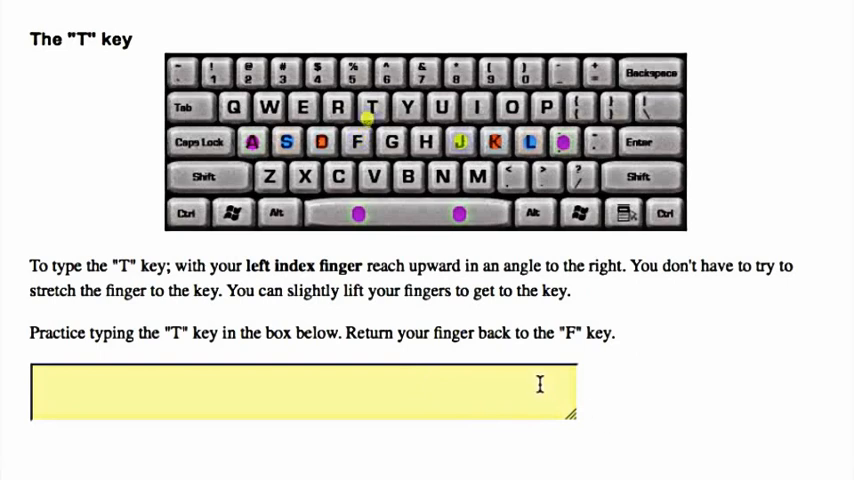
Fill the T key lesson's yellow practice box with ttttt.
{"action": "left_click", "coordinate": [539, 384]}
{"action": "type", "text": "tt"}
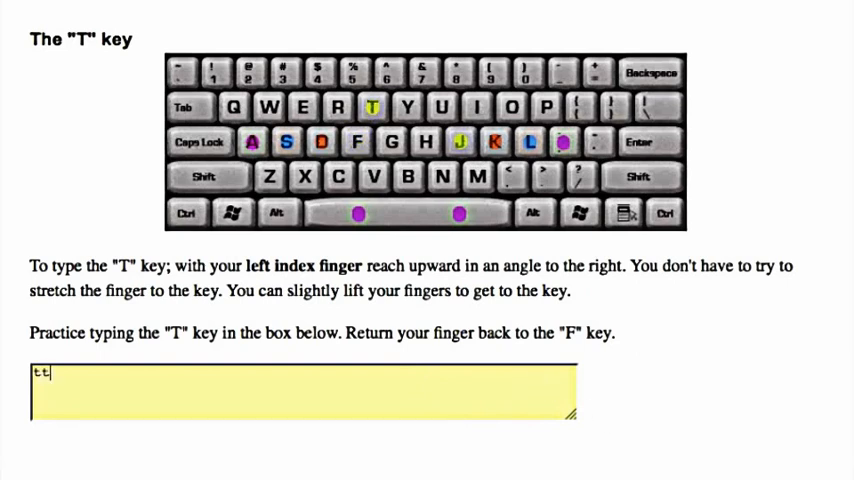
{"action": "type", "text": "t"}
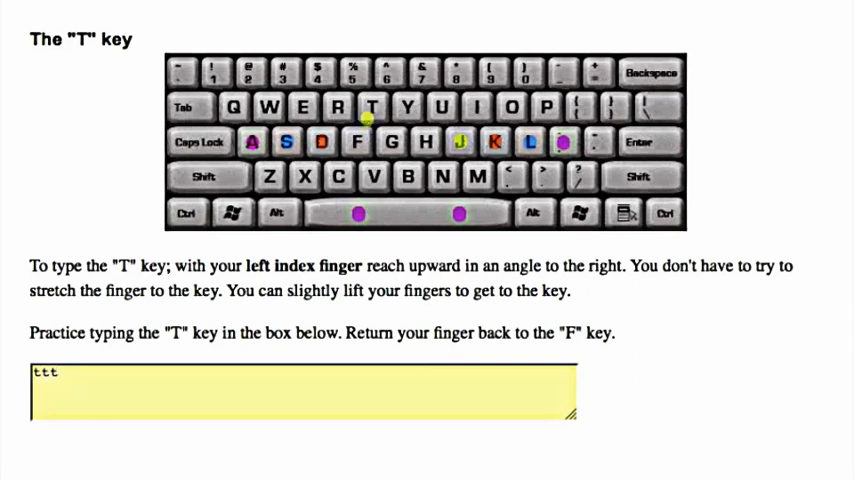
{"action": "type", "text": "t"}
{"action": "type", "text": "t"}
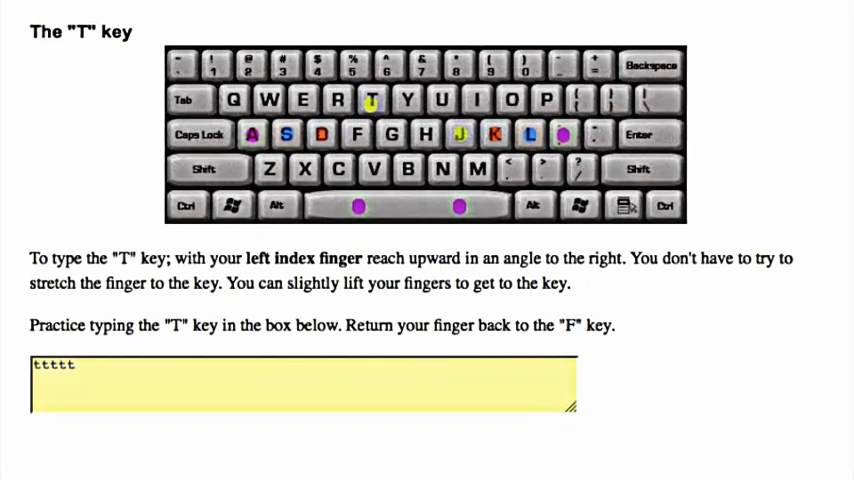
{"action": "scroll", "coordinate": [427, 240], "scroll_direction": "down", "scroll_amount": 3}
{"action": "scroll", "coordinate": [427, 240], "scroll_direction": "down", "scroll_amount": 3}
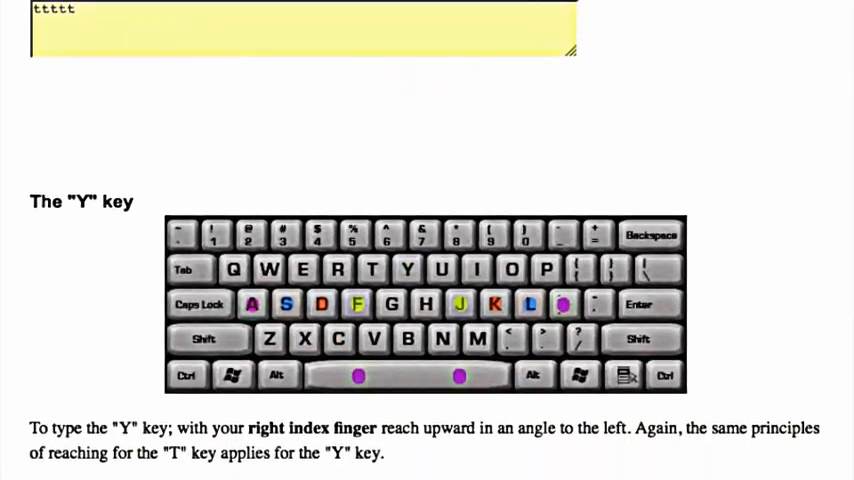
{"action": "scroll", "coordinate": [427, 240], "scroll_direction": "down", "scroll_amount": 3}
{"action": "scroll", "coordinate": [427, 240], "scroll_direction": "down", "scroll_amount": 2}
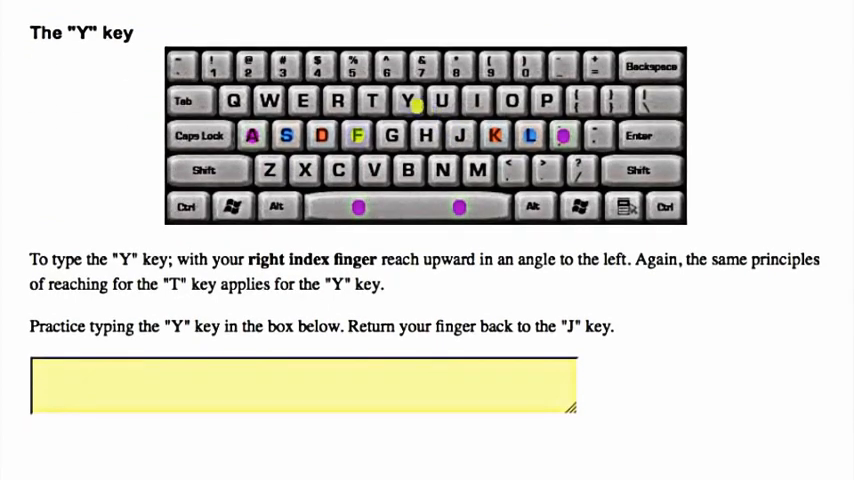
{"action": "scroll", "coordinate": [427, 240], "scroll_direction": "down", "scroll_amount": 1}
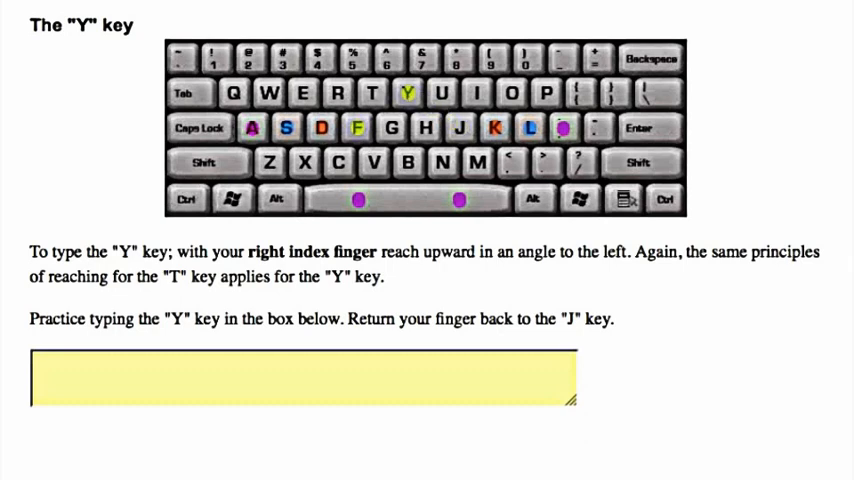
Fill the Y key lesson's yellow practice box with yyyyy.
{"action": "left_click", "coordinate": [490, 390]}
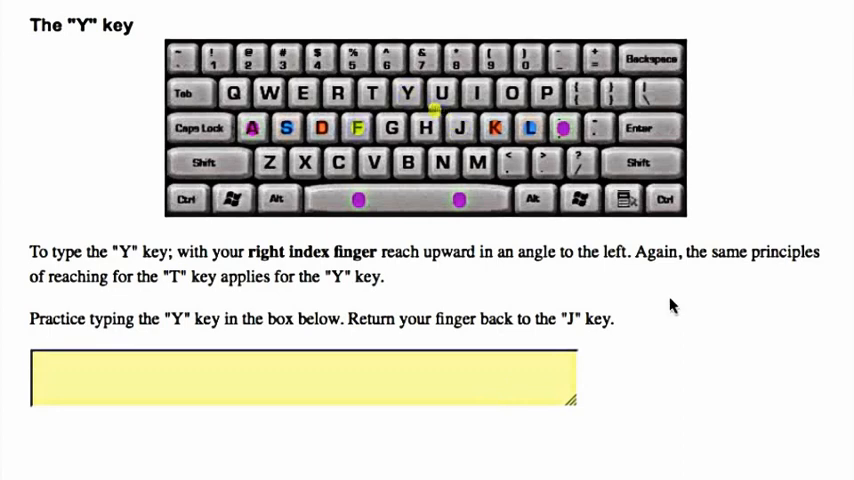
{"action": "type", "text": "y"}
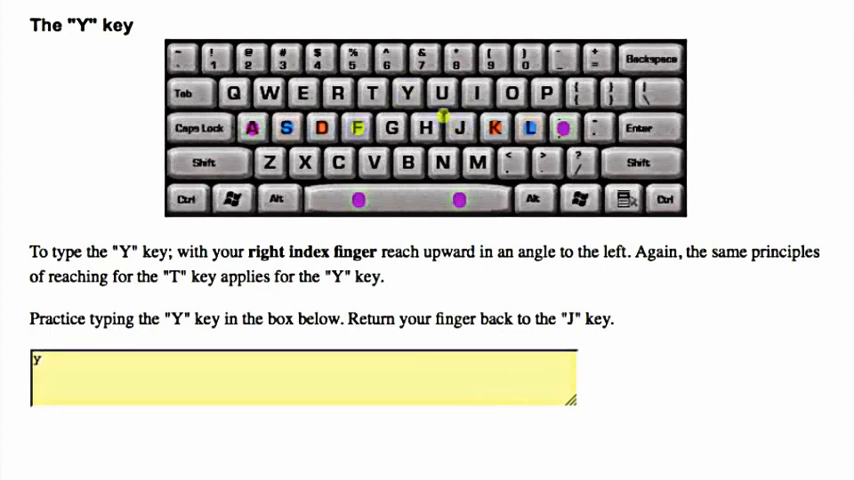
{"action": "type", "text": "y"}
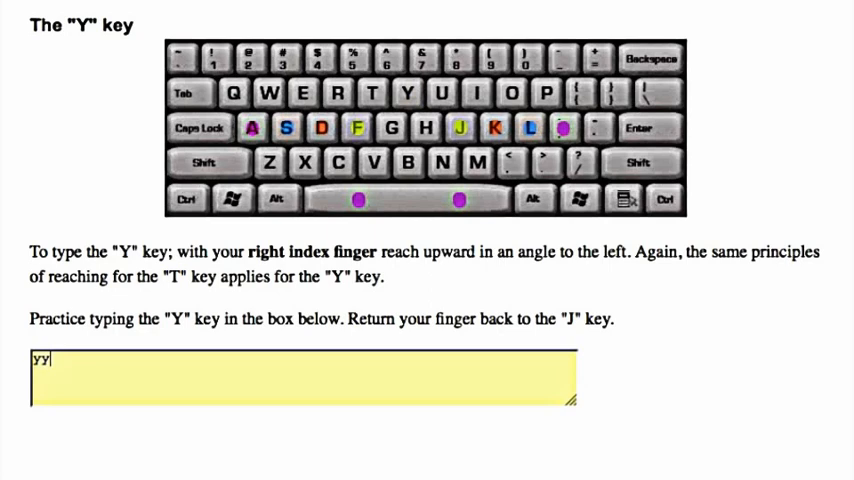
{"action": "type", "text": "yy"}
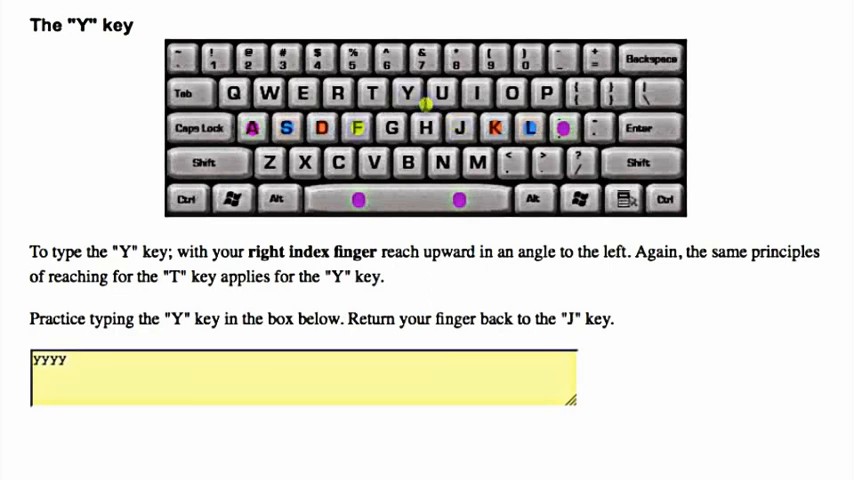
{"action": "type", "text": "y"}
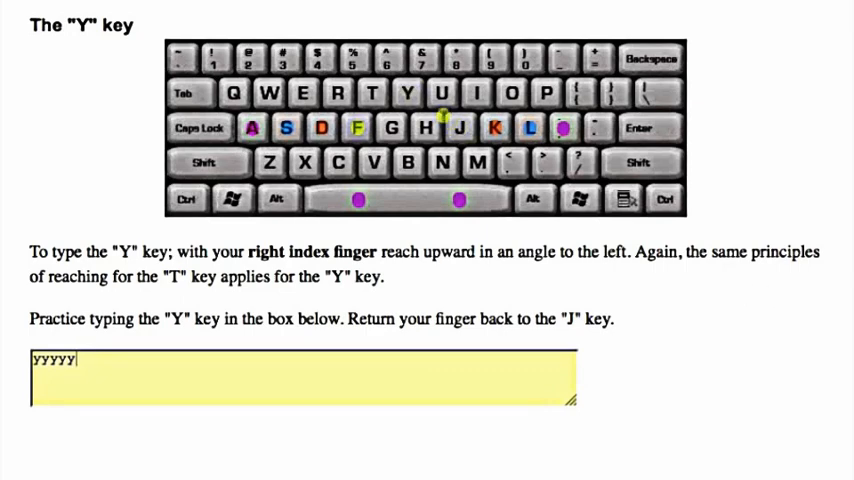
{"action": "scroll", "coordinate": [427, 300], "scroll_direction": "down", "scroll_amount": 5}
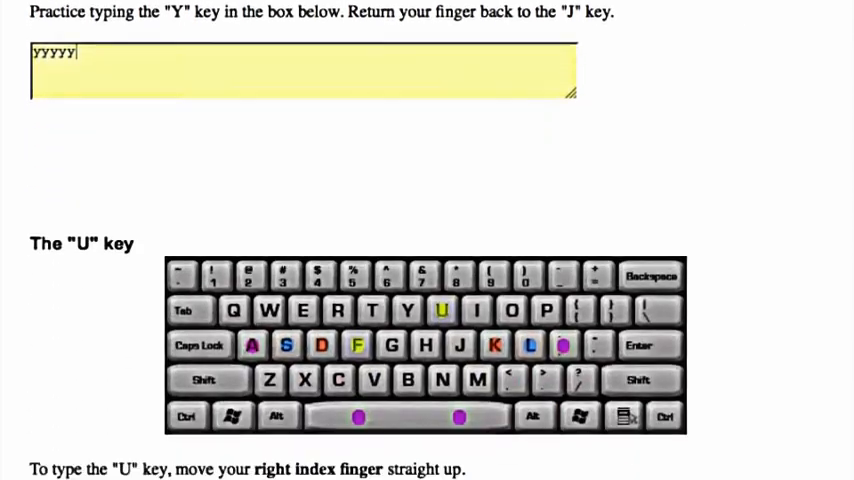
{"action": "scroll", "coordinate": [427, 300], "scroll_direction": "down", "scroll_amount": 3}
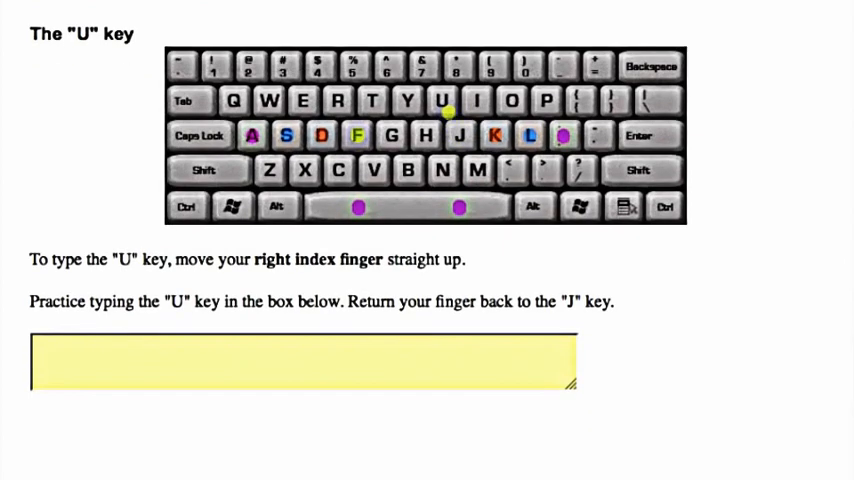